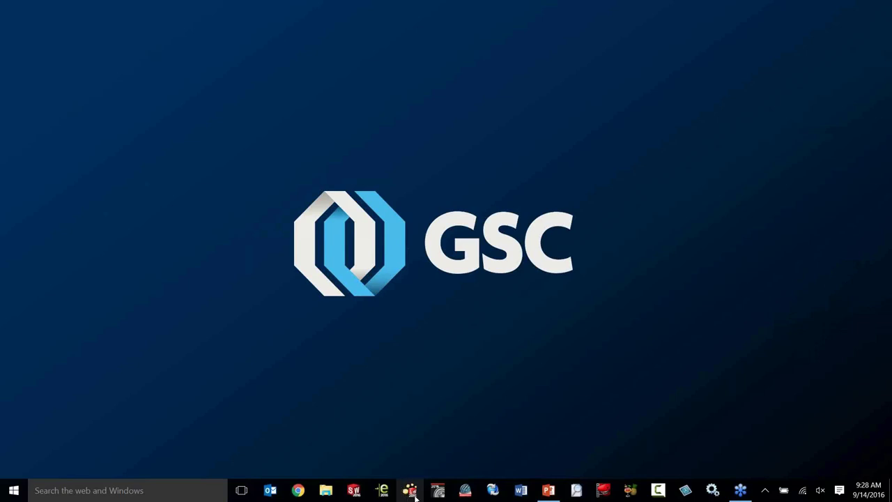
# Launch SOLIDWORKS Visualize Professional 2016 from the desktop.
pyautogui.click(447, 492)
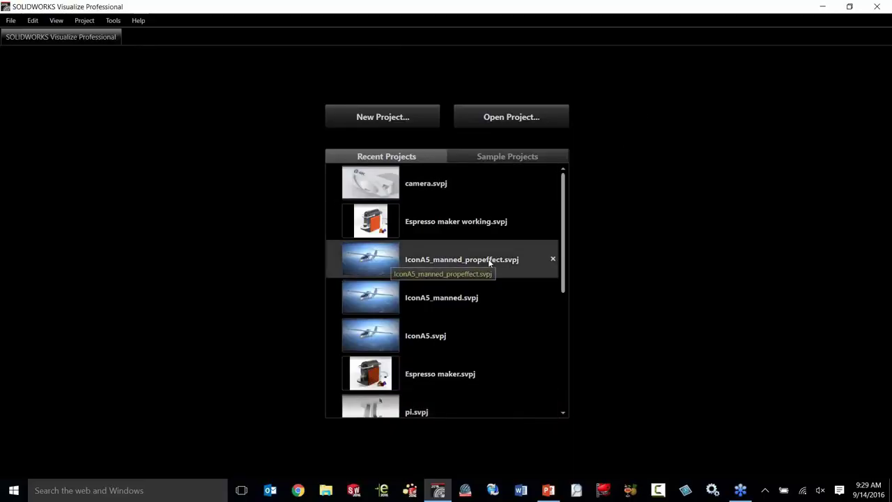
# Open the Espresso maker.svpj recent project and expand the appearance library's category tree.
pyautogui.click(442, 369)
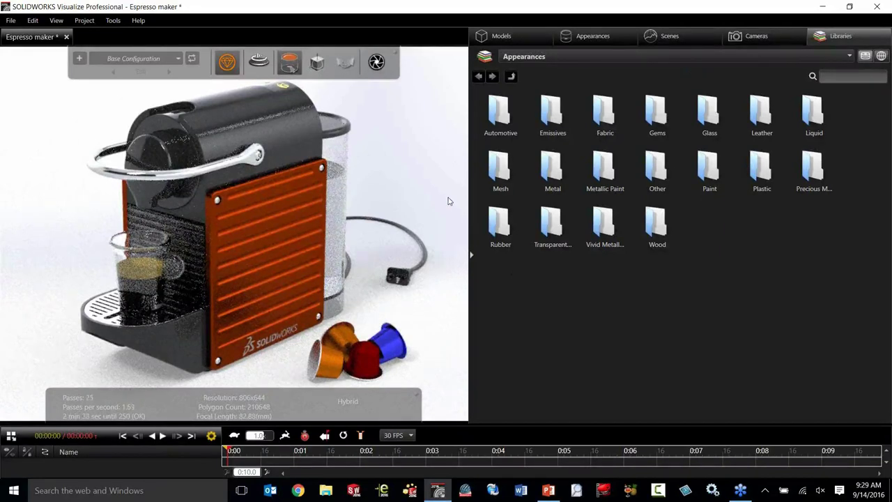
pyautogui.click(471, 255)
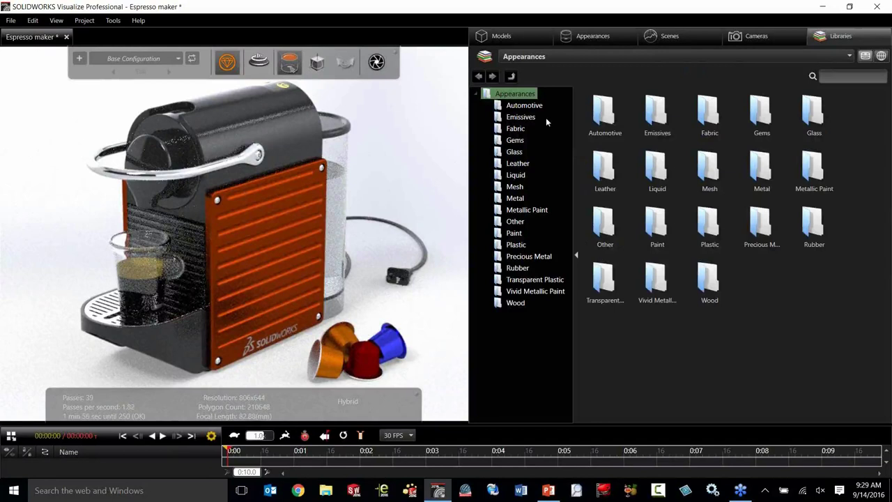
pyautogui.click(521, 35)
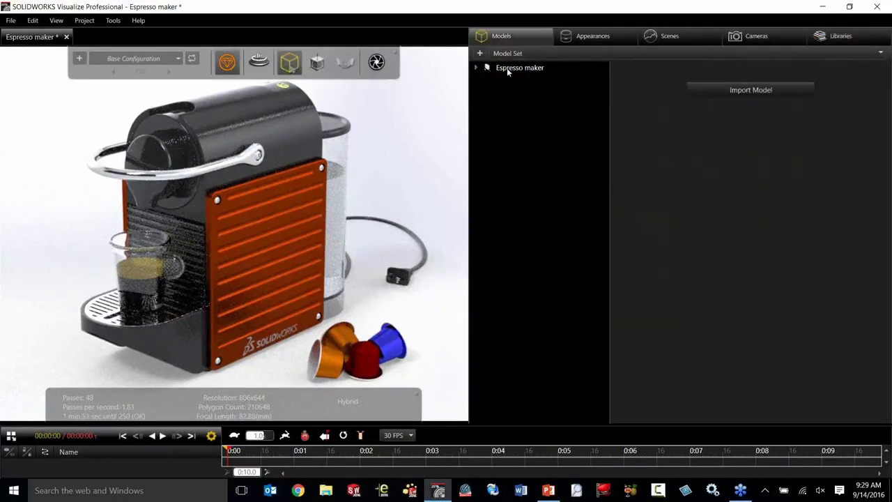
# Expand the Espresso maker model set, then review its appearances and scene environments.
pyautogui.doubleClick(507, 68)
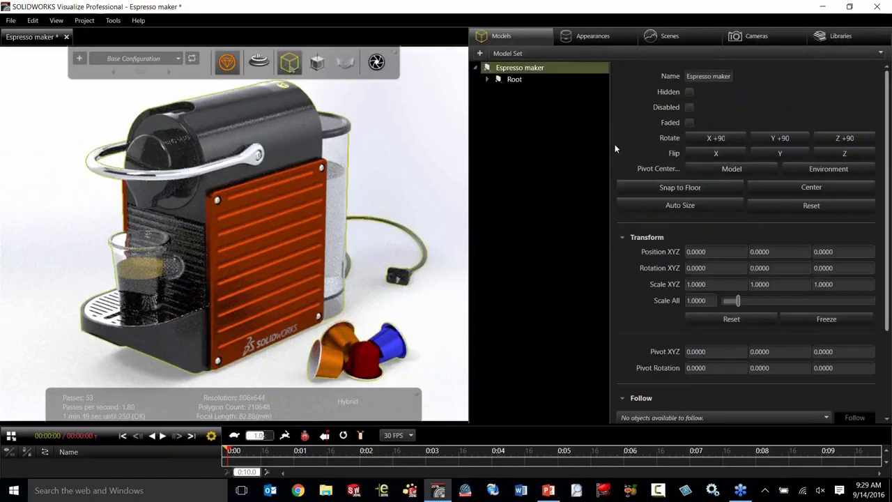
pyautogui.click(607, 39)
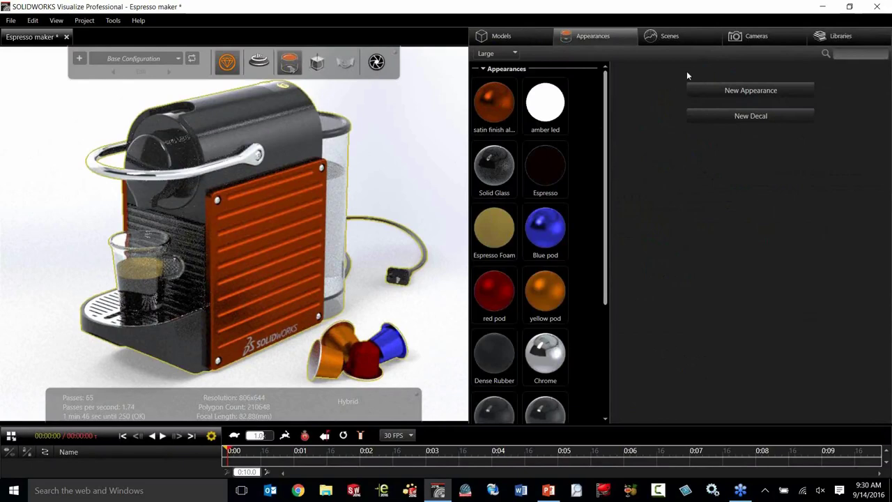
pyautogui.click(691, 38)
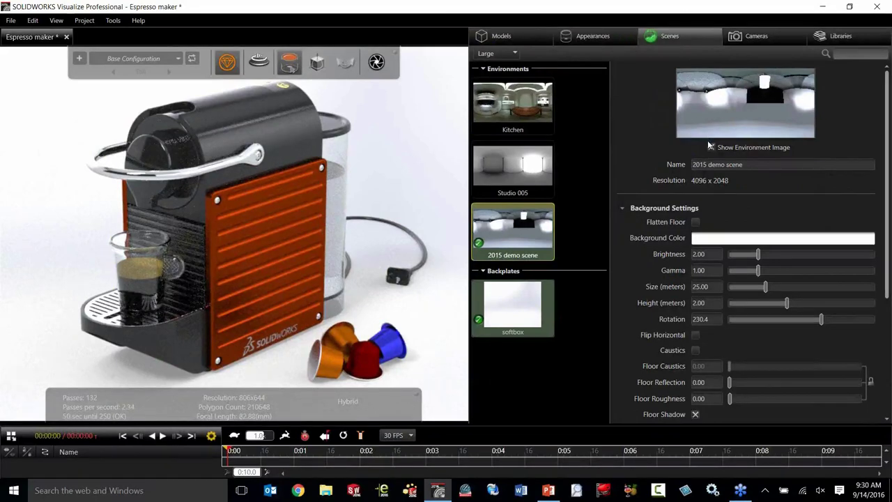
# Check the camera settings, then return to the library's Wood appearances.
pyautogui.click(773, 42)
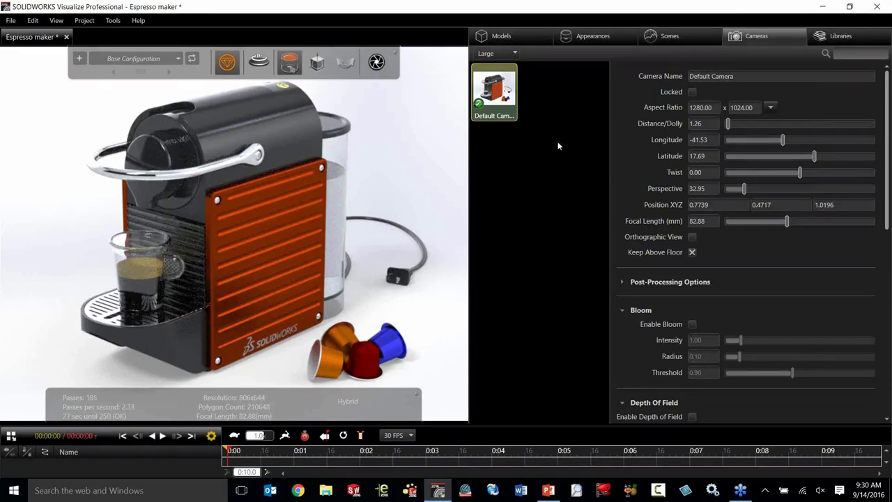
pyautogui.click(836, 40)
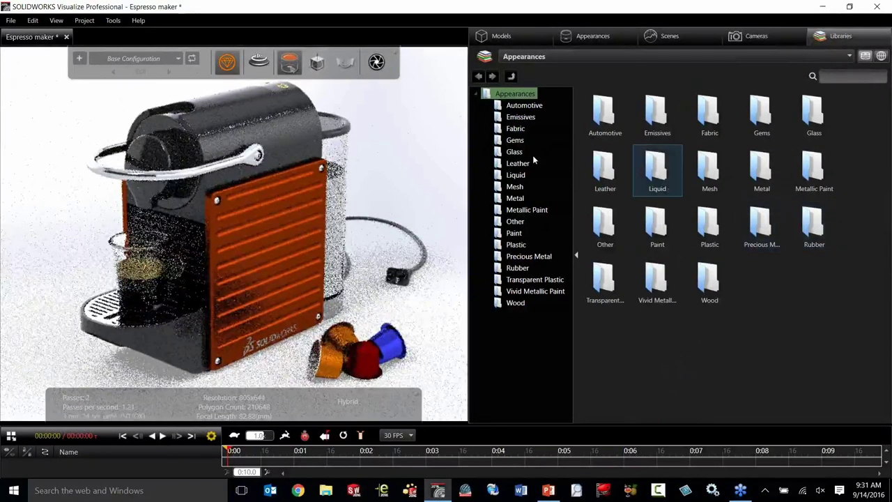
pyautogui.click(514, 302)
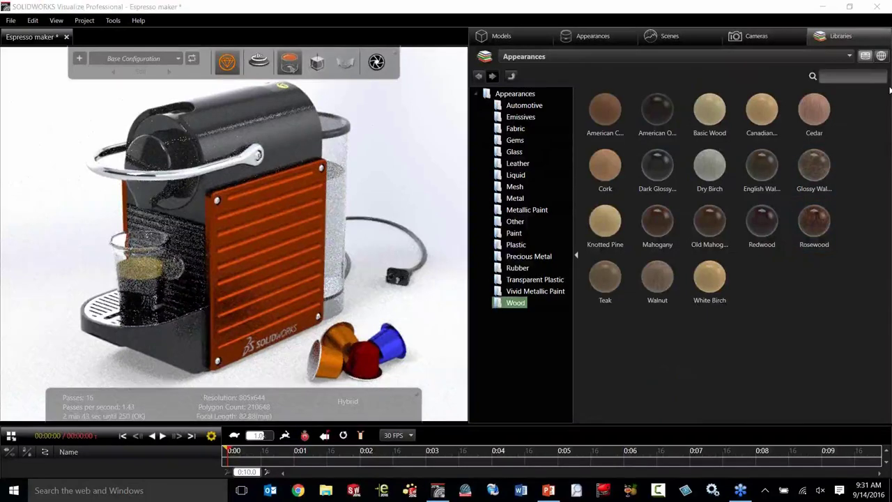
# Switch to the online appearance library and open its Wood category.
pyautogui.press('Left')
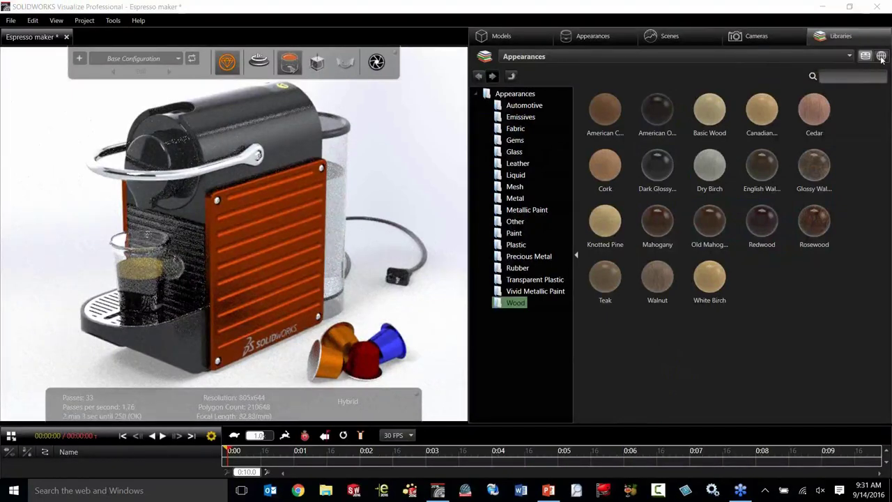
pyautogui.click(882, 58)
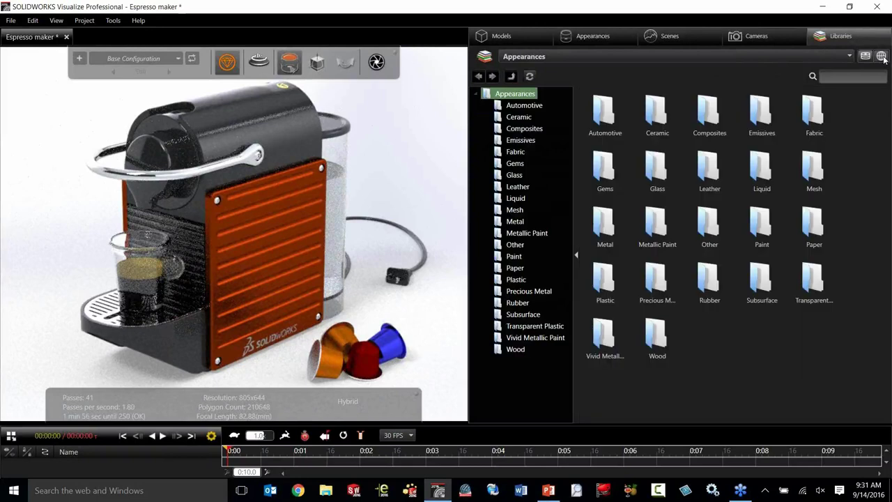
pyautogui.click(516, 349)
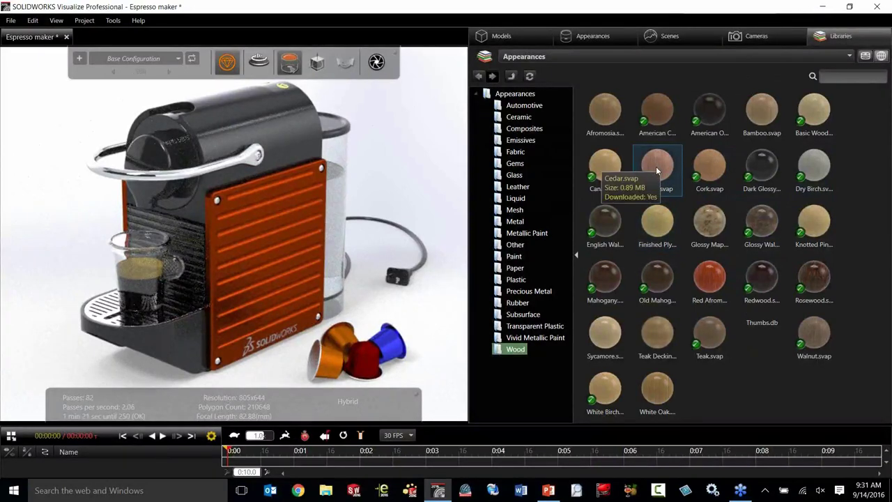
# Apply the Cedar wood appearance to the espresso maker's front panel.
pyautogui.moveTo(657, 171); pyautogui.dragTo(277, 188)
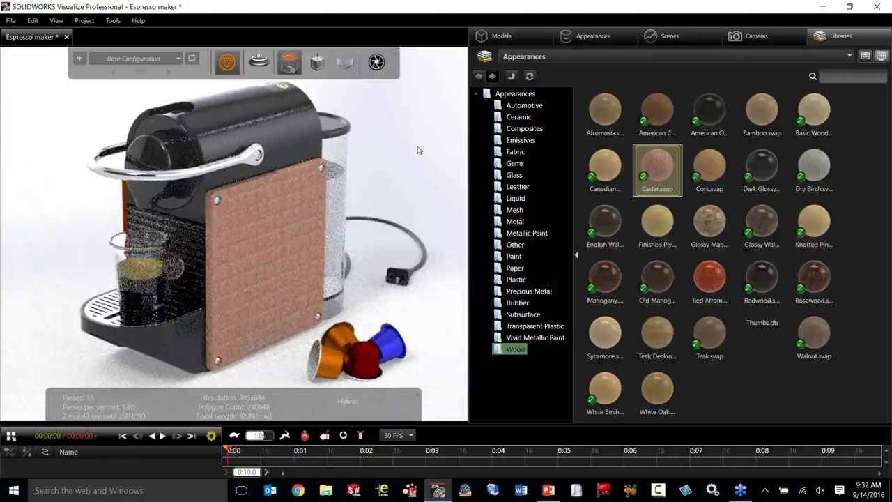
pyautogui.moveTo(229, 64)
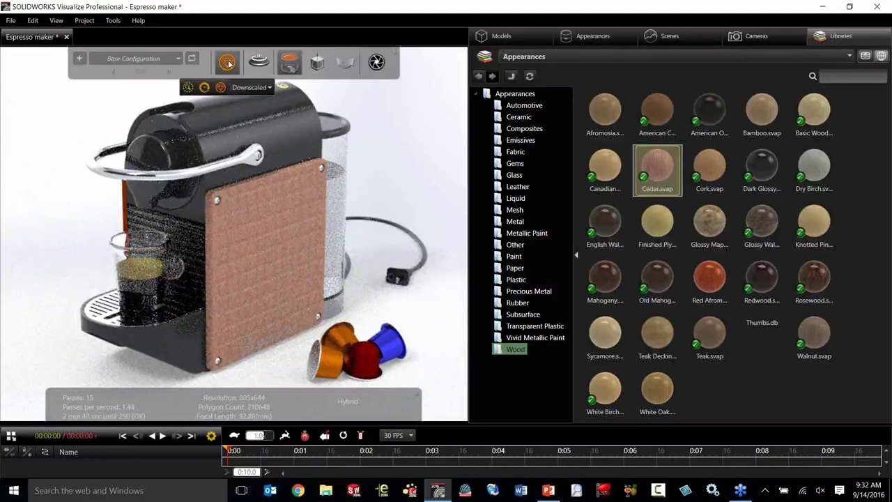
# Switch the viewport renderer from Accurate to Fast mode.
pyautogui.click(205, 89)
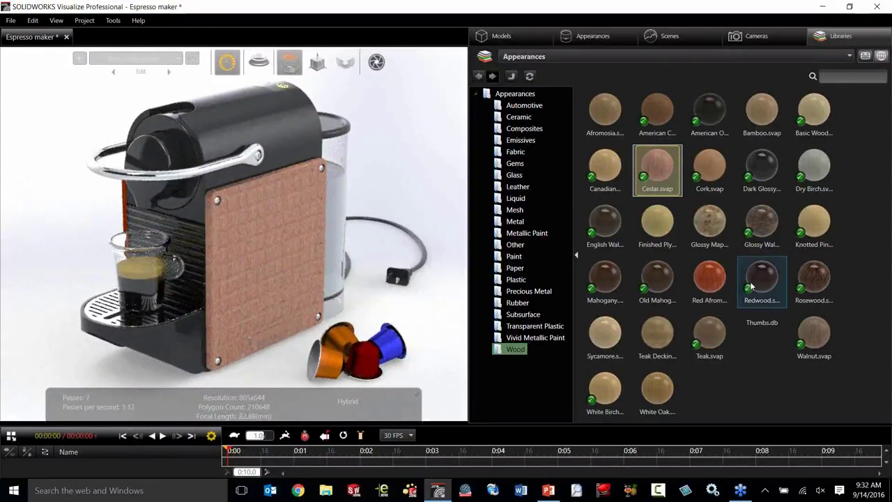
# Try Rosewood on the front panel, then replace it with Yellow Metallic from Metallic Paint.
pyautogui.click(809, 277)
pyautogui.moveTo(770, 274); pyautogui.dragTo(264, 189)
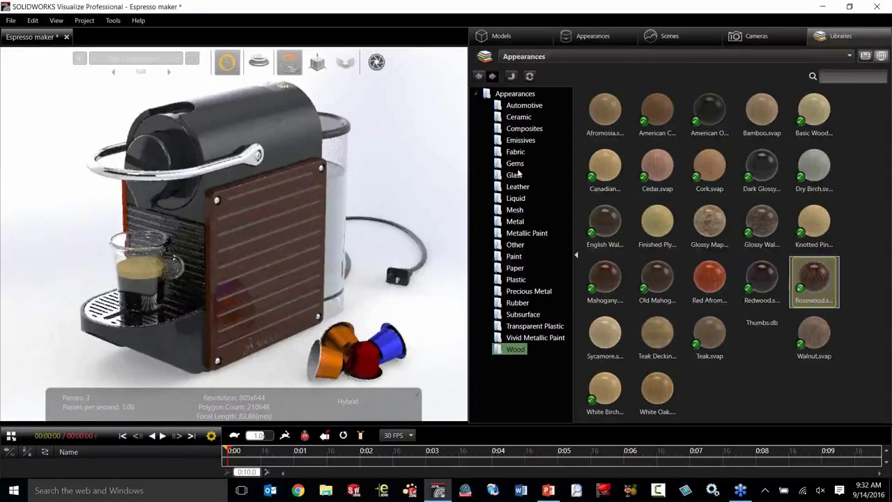
pyautogui.click(517, 233)
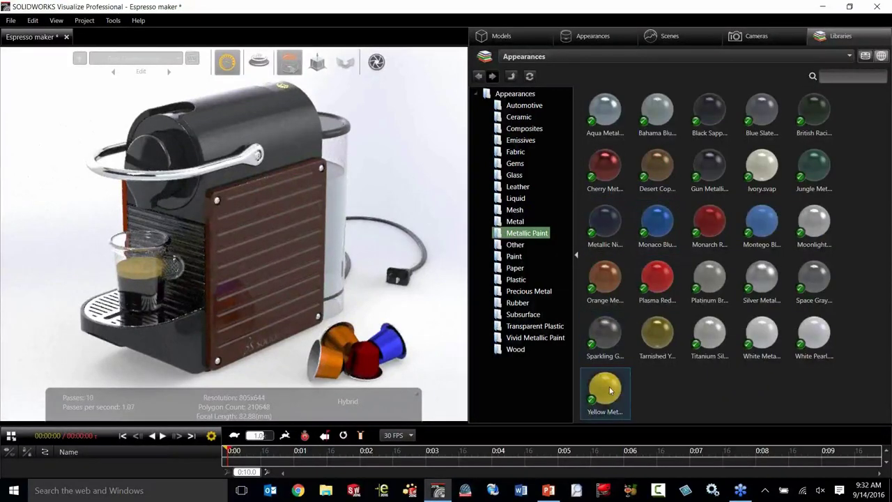
pyautogui.moveTo(605, 387); pyautogui.dragTo(304, 229)
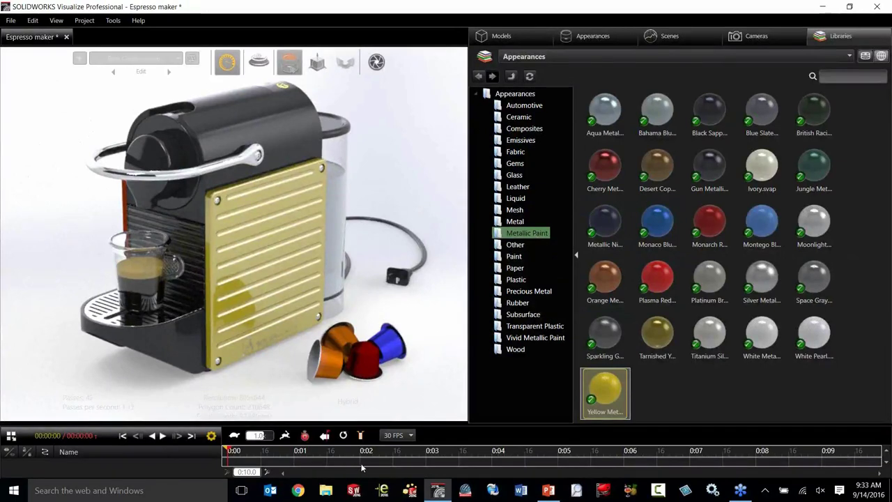
pyautogui.moveTo(263, 66)
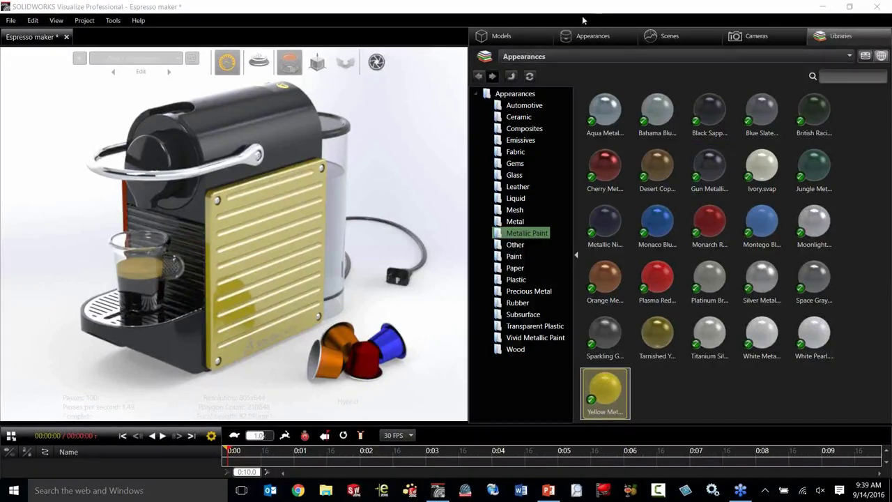
# Bring the Visualize window back into focus with the Yellow Metallic tile added.
pyautogui.click(478, 4)
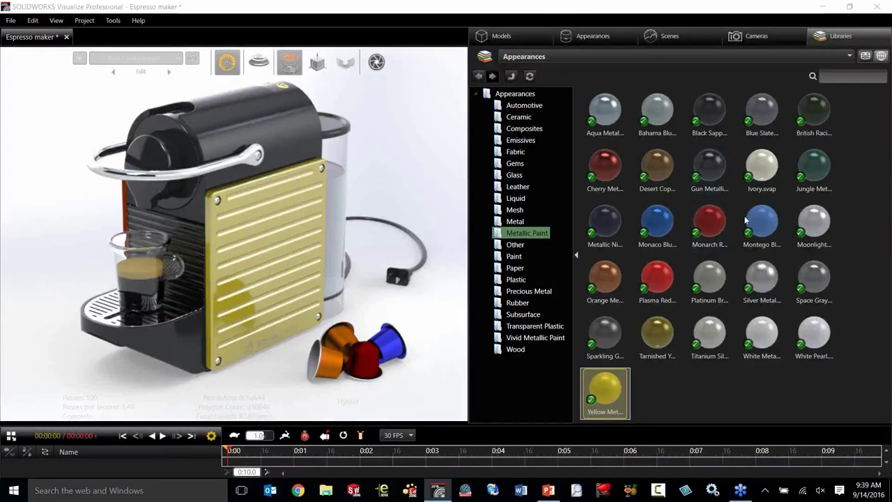
# Replace the 2015 demo scene with the Kitchen HDRI environment.
pyautogui.click(590, 36)
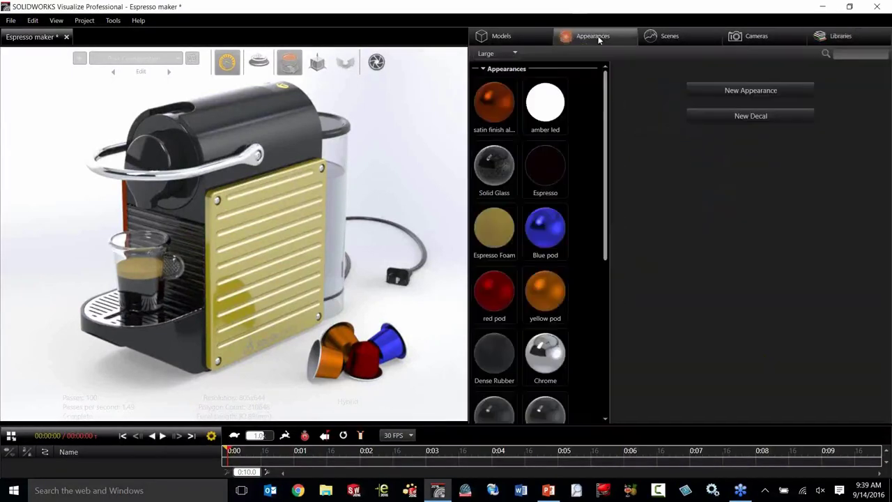
pyautogui.click(659, 38)
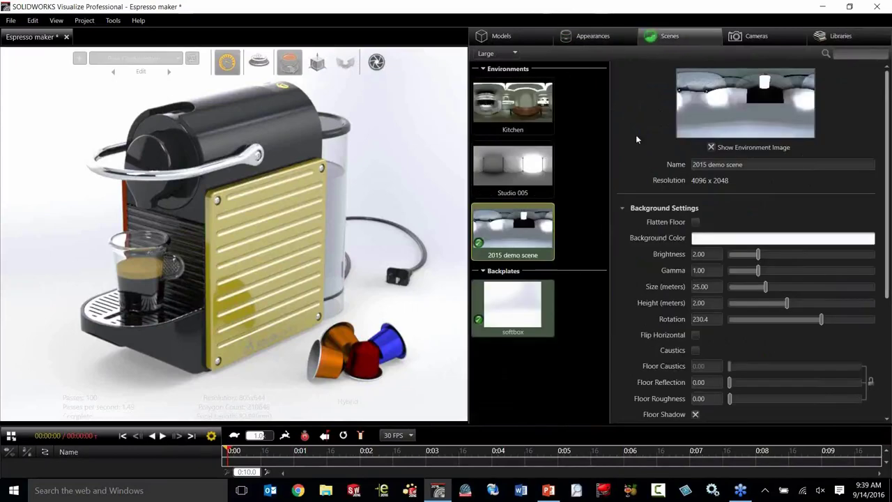
pyautogui.doubleClick(532, 109)
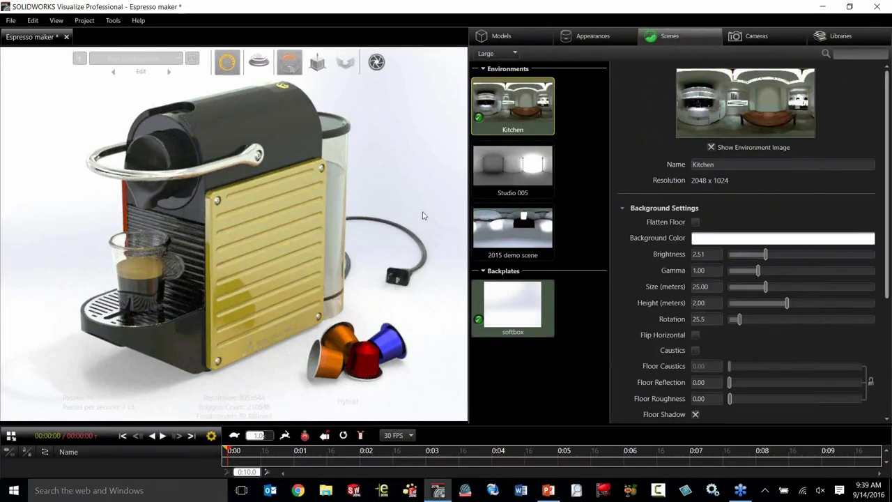
# Hide the softbox backplate to reveal the kitchen counter, and rotate the Kitchen environment to 62.7.
pyautogui.click(479, 321)
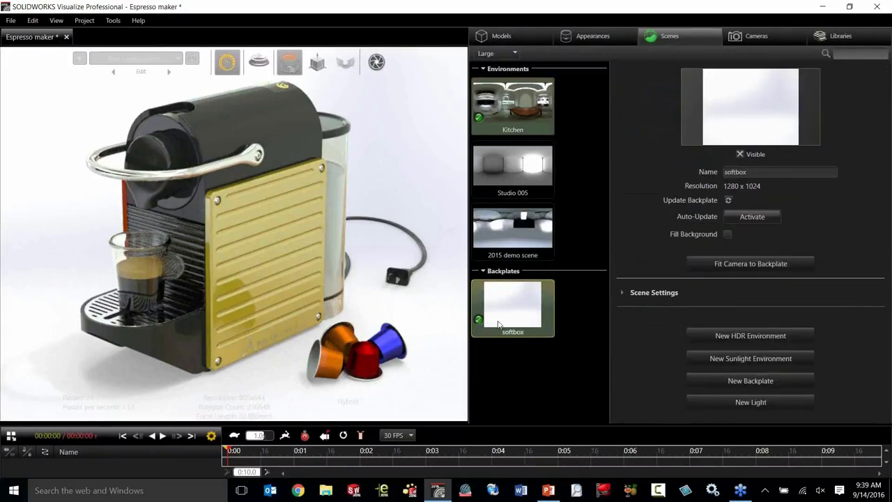
pyautogui.click(740, 154)
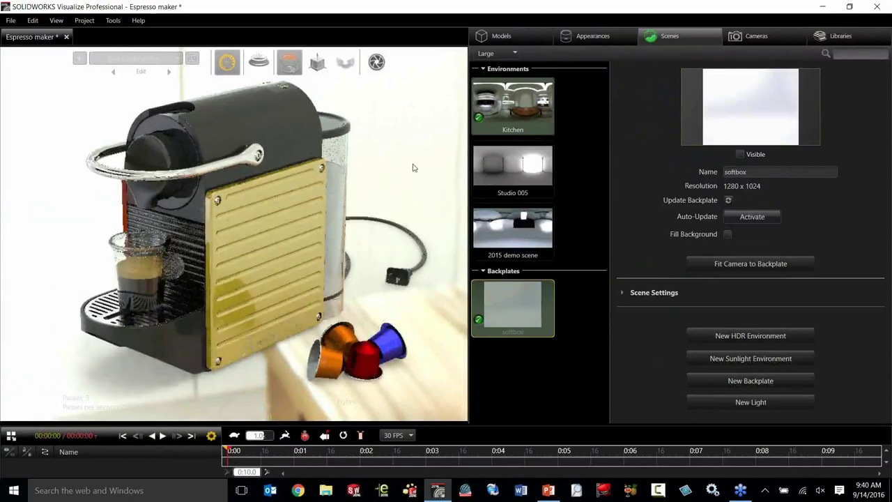
pyautogui.click(524, 116)
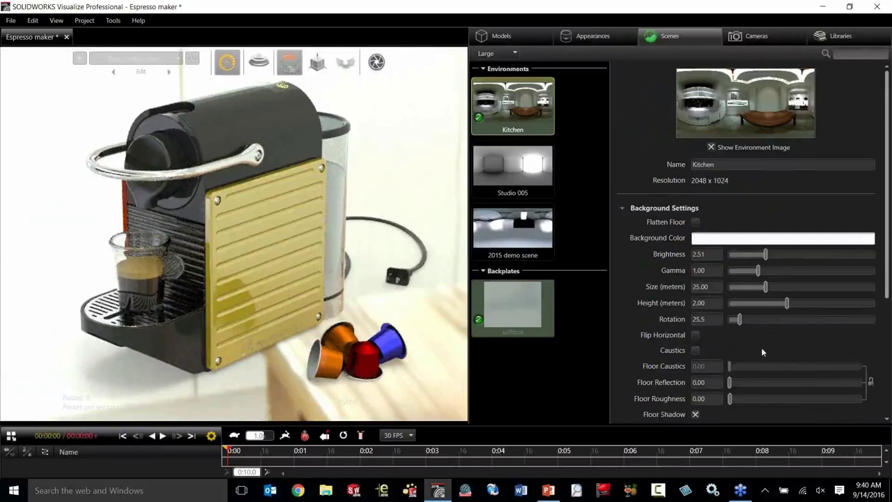
pyautogui.moveTo(740, 320); pyautogui.dragTo(755, 326)
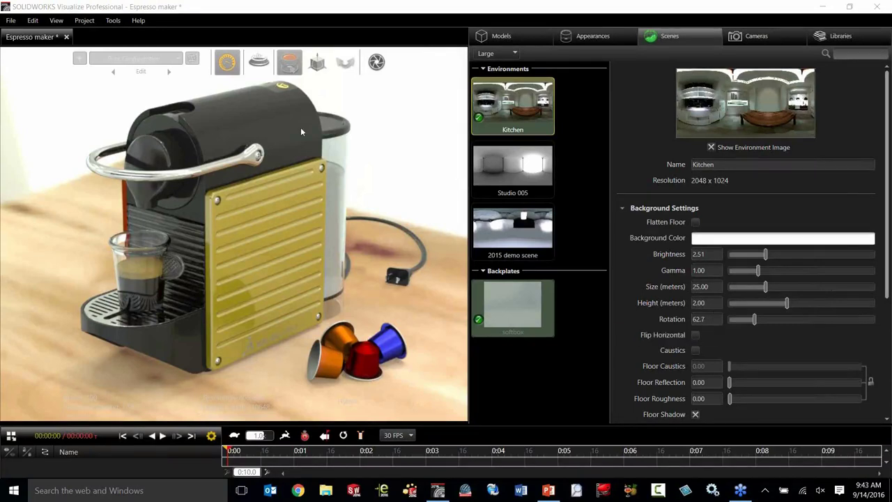
pyautogui.click(10, 22)
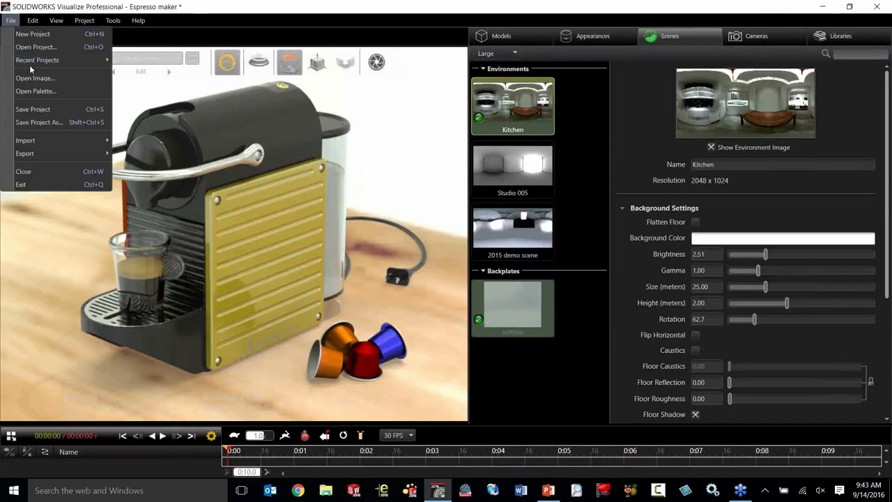
pyautogui.moveTo(40, 144)
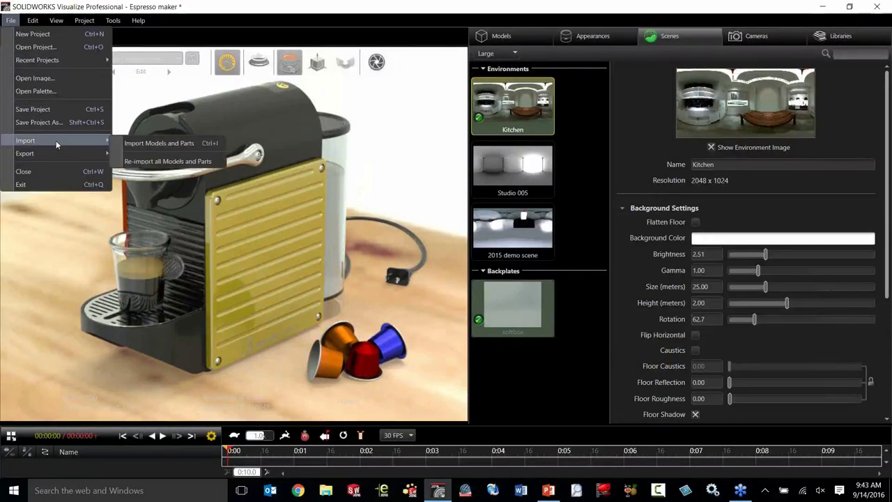
pyautogui.click(147, 143)
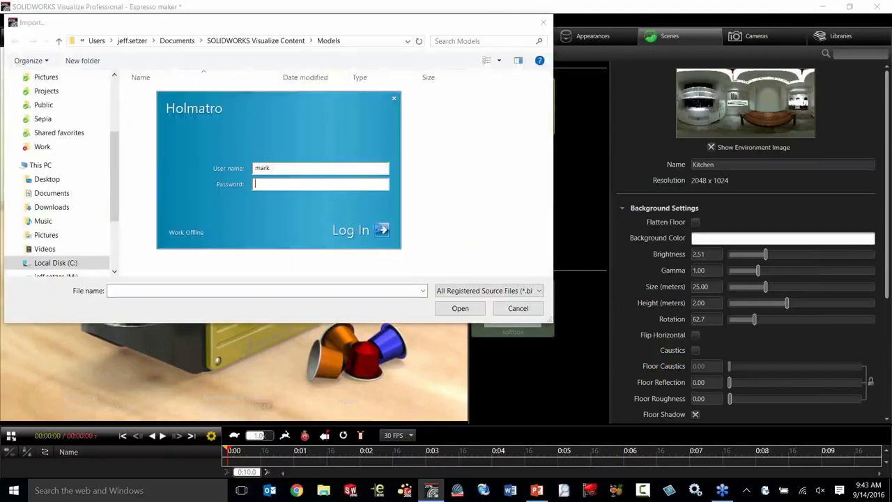
pyautogui.click(487, 292)
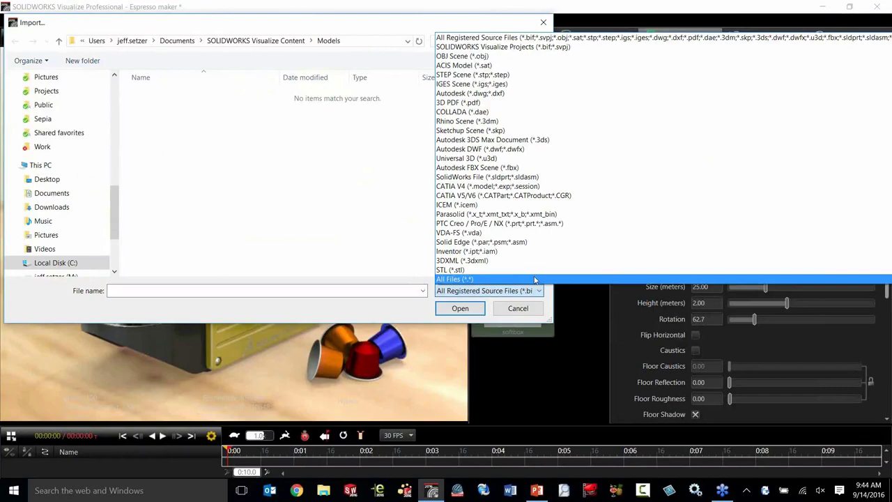
pyautogui.click(533, 293)
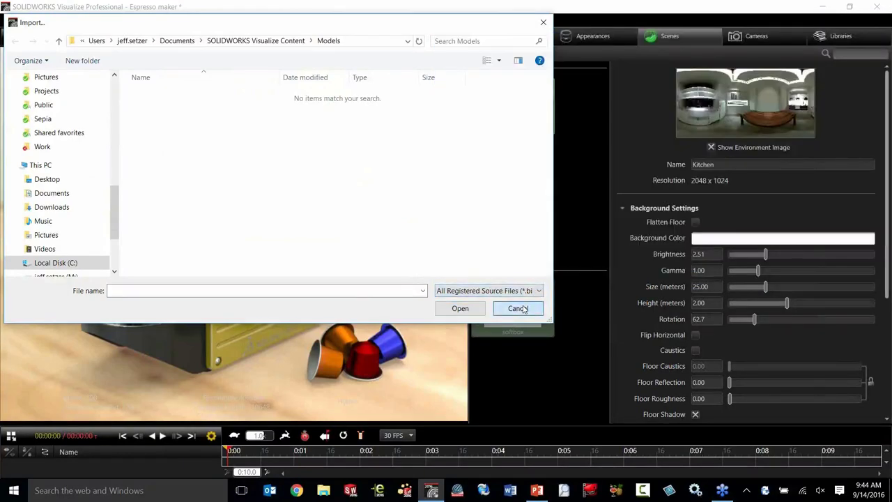
pyautogui.click(519, 308)
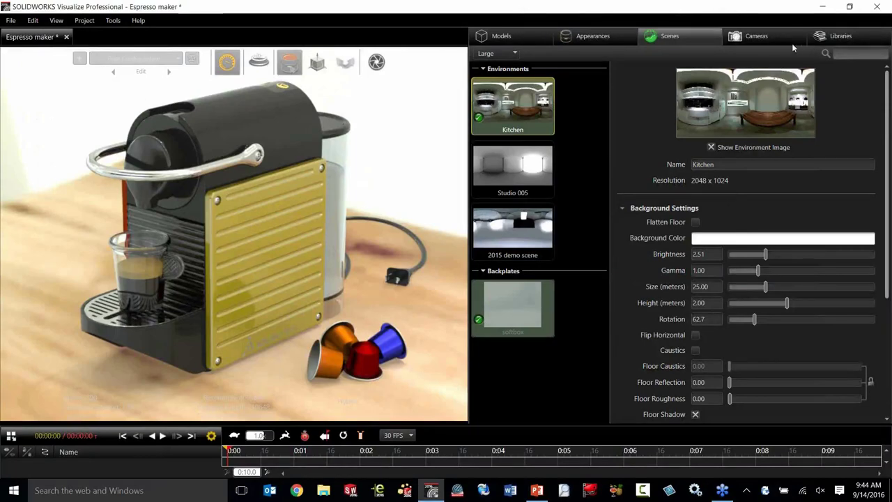
# Display the appearance library's Metallic Paint materials, including the Yellow Metallic swatch.
pyautogui.click(840, 39)
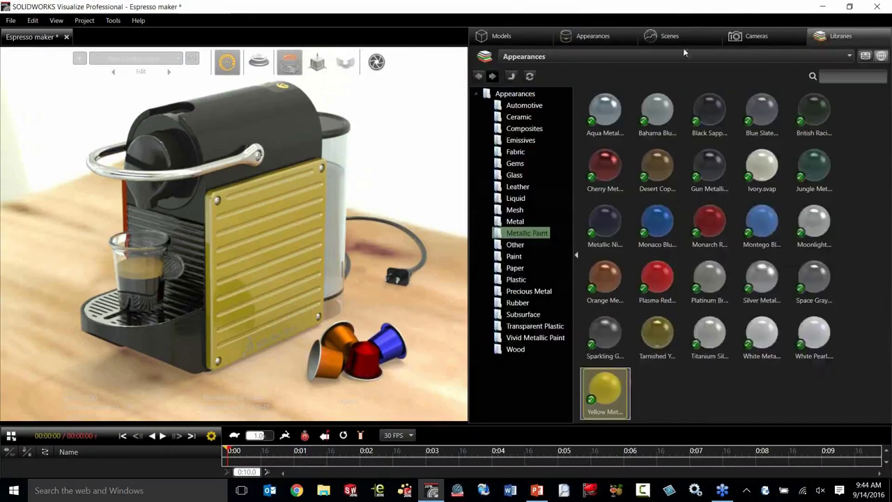
# Create Appearance 1 in the project as a Metallic Paint type with Travel 2.00 and Clearcoat 5.00.
pyautogui.click(600, 39)
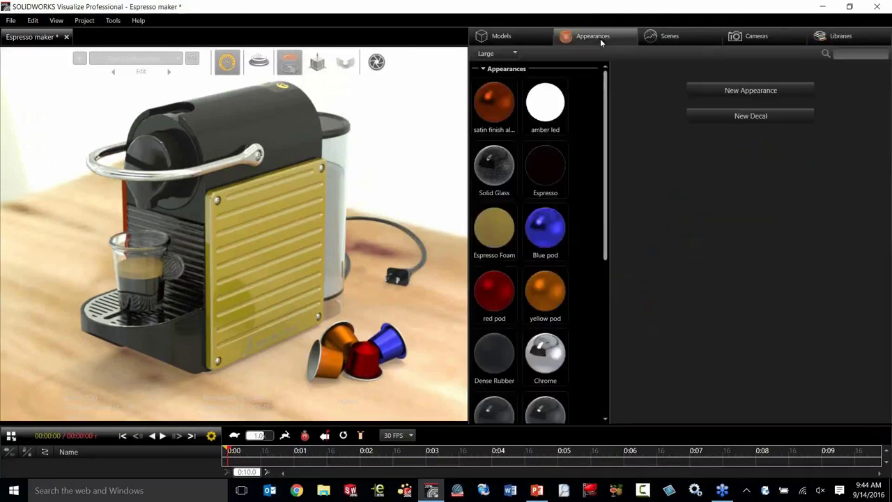
pyautogui.click(743, 92)
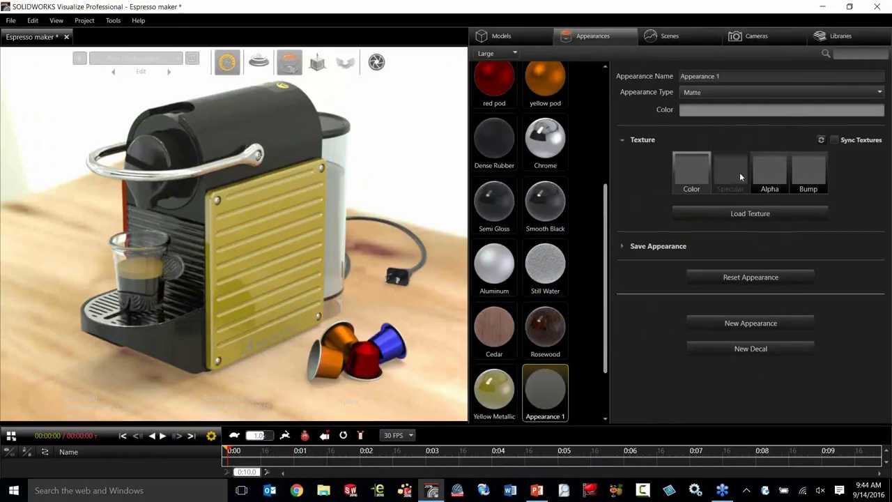
pyautogui.click(735, 91)
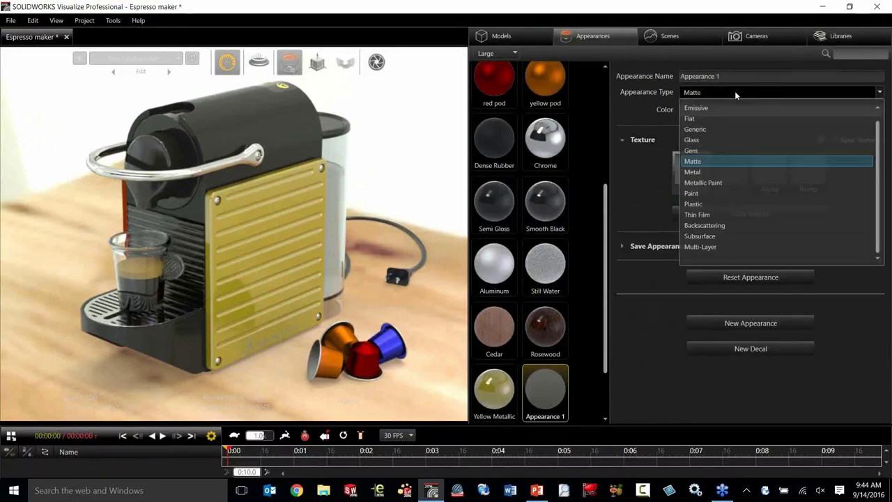
pyautogui.click(724, 182)
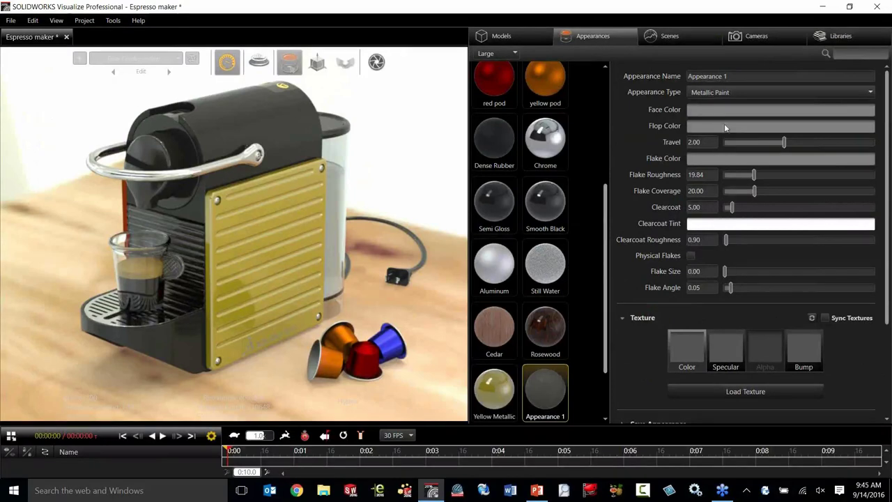
pyautogui.click(725, 91)
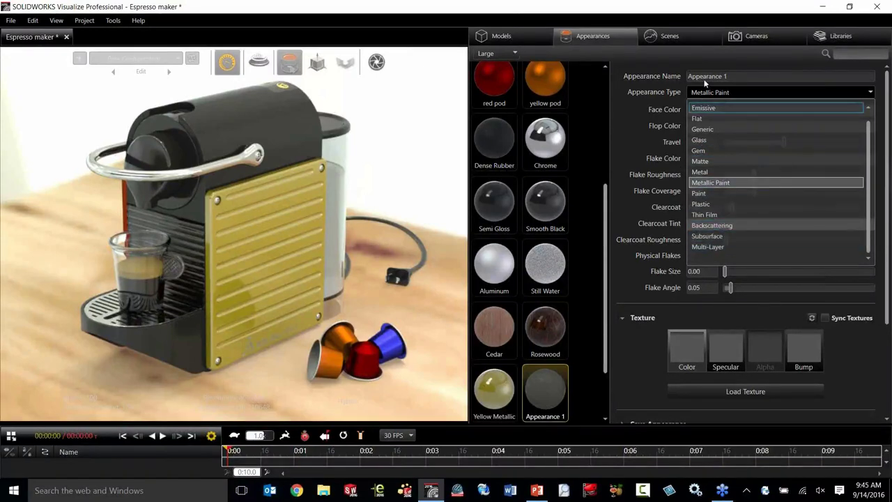
pyautogui.click(704, 59)
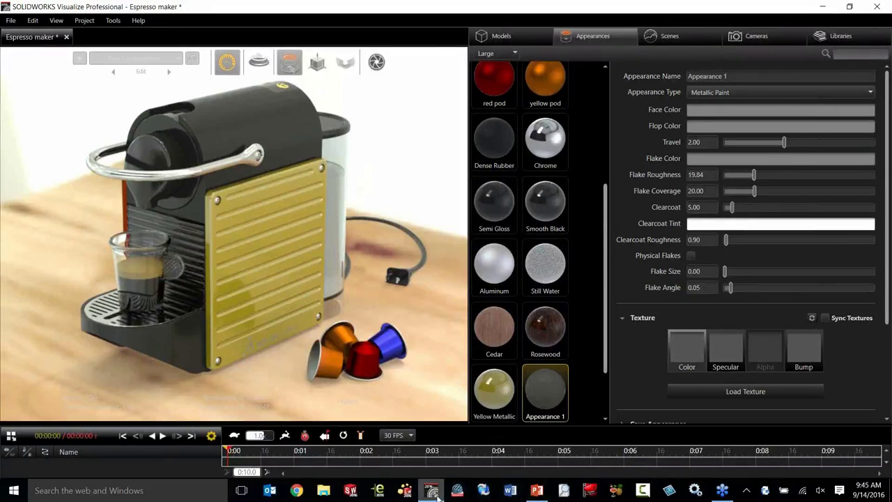
pyautogui.click(723, 492)
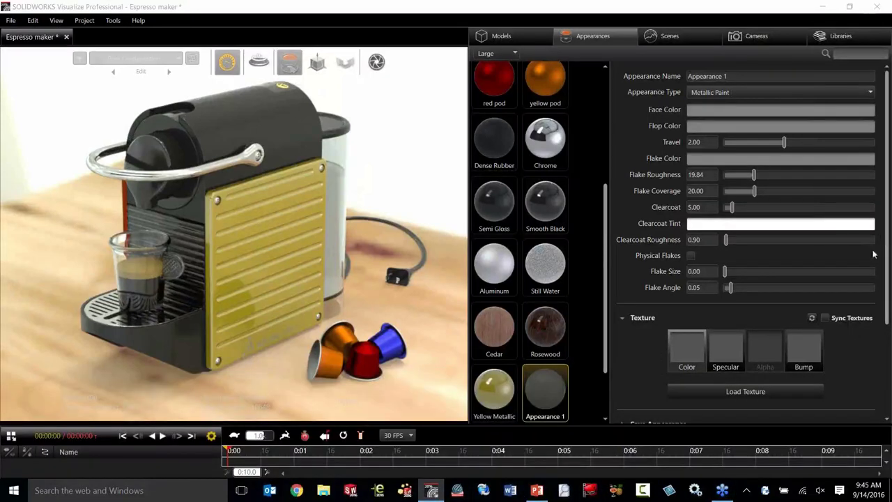